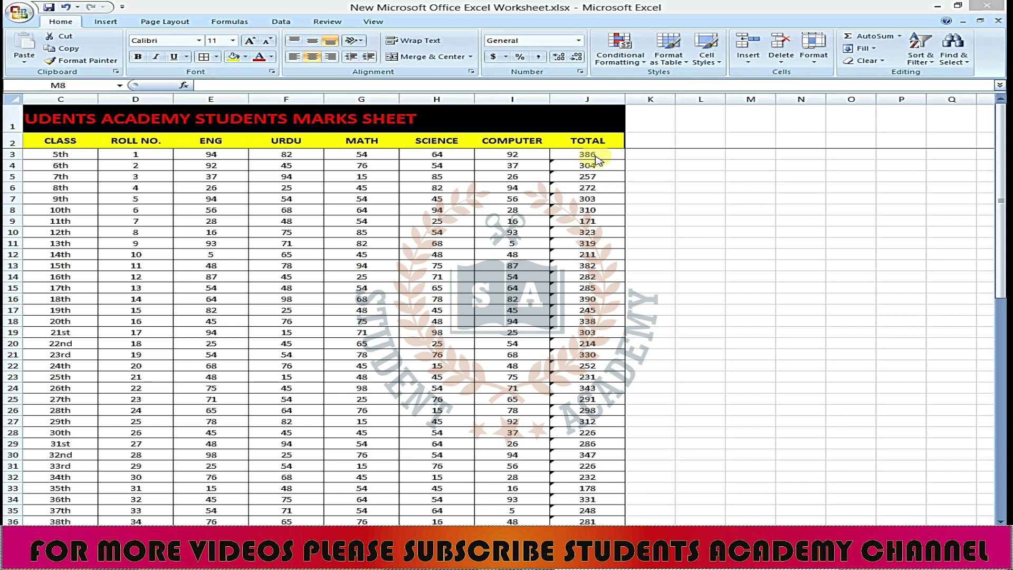
# Inspect the SUM total formulas in J3 and J8 and the empty cell N3
pyautogui.click(593, 156)
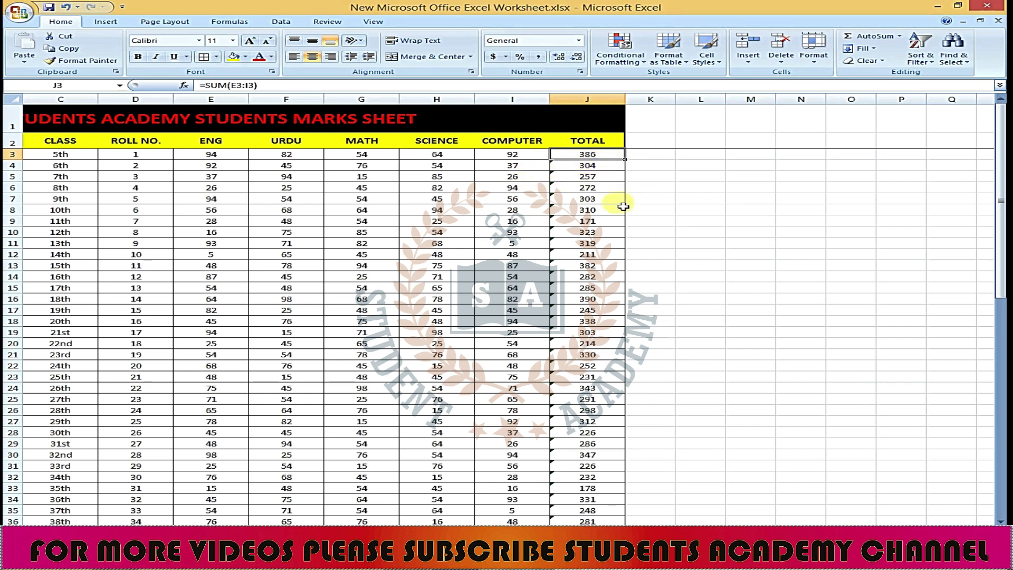
pyautogui.click(601, 210)
pyautogui.click(807, 154)
# Paste J3's total into N3 as formulas only, giving =SUM(I3:M3) showing 478
pyautogui.click(589, 158)
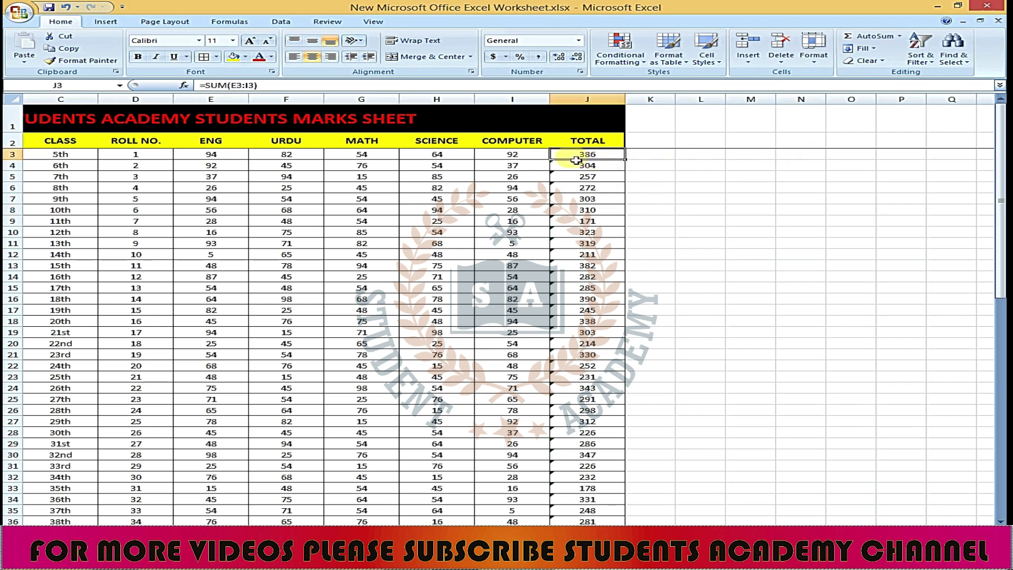
pyautogui.rightClick(576, 160)
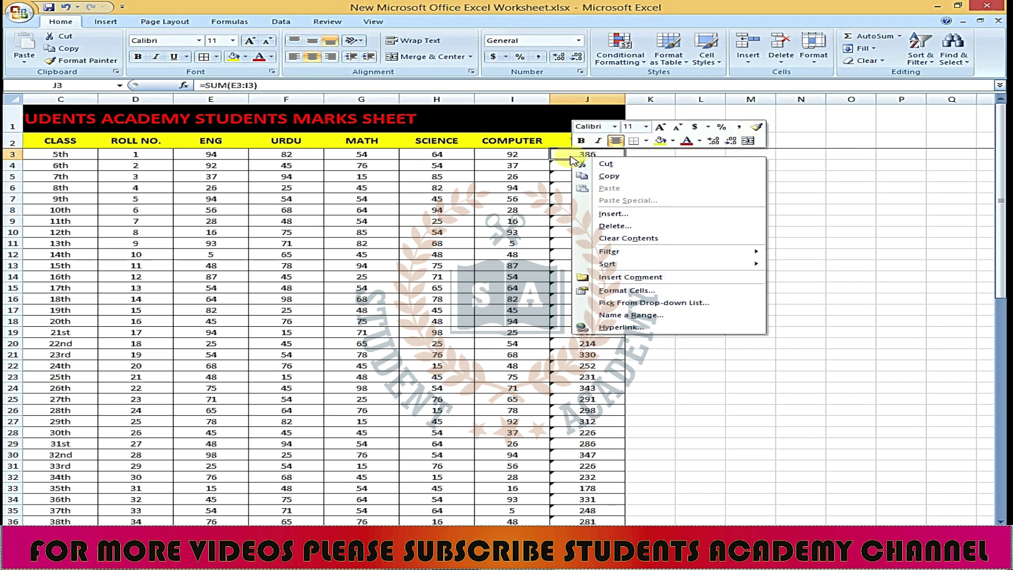
pyautogui.click(622, 177)
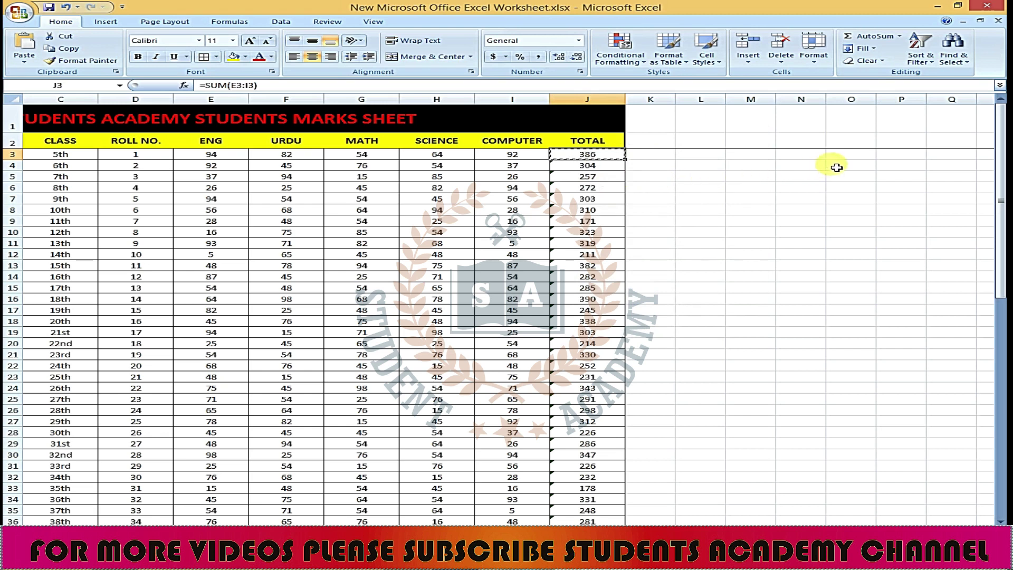
pyautogui.click(813, 156)
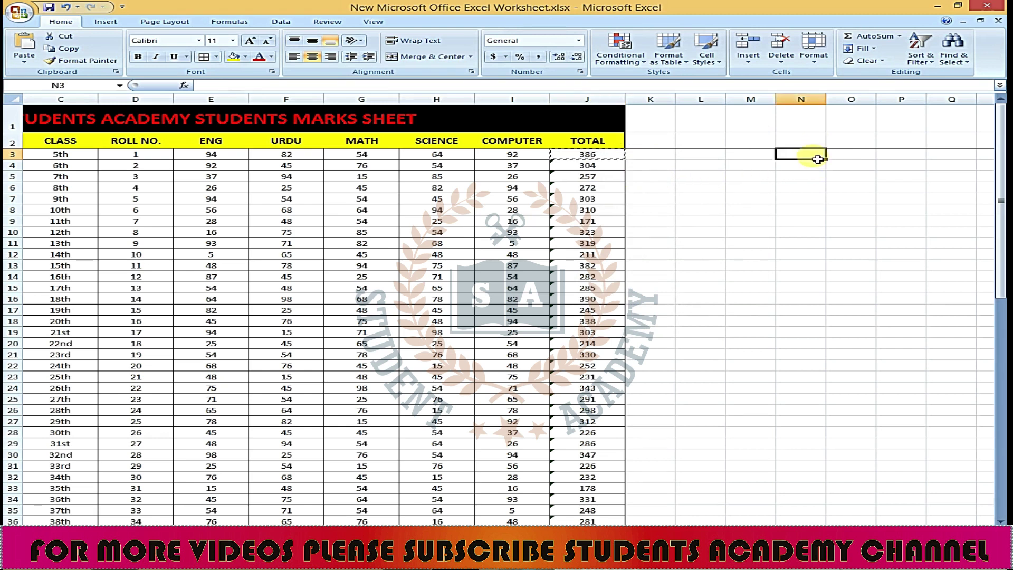
pyautogui.rightClick(813, 157)
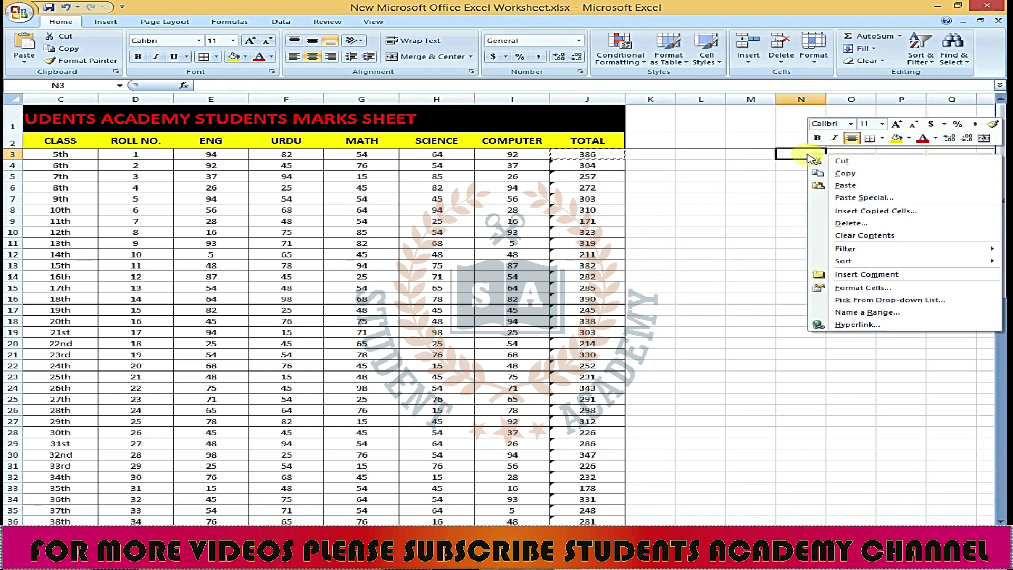
pyautogui.click(846, 198)
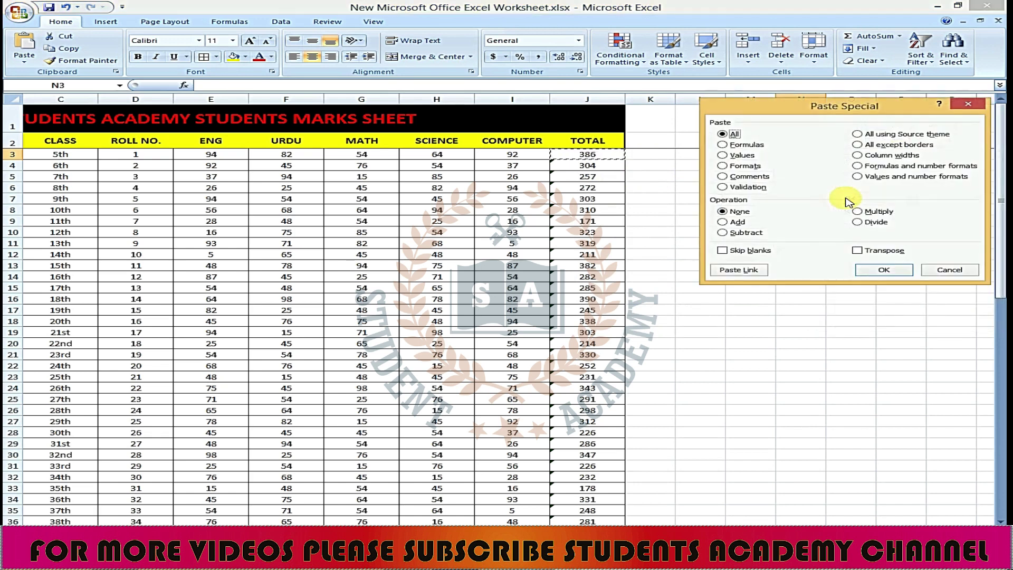
pyautogui.click(740, 147)
pyautogui.click(884, 269)
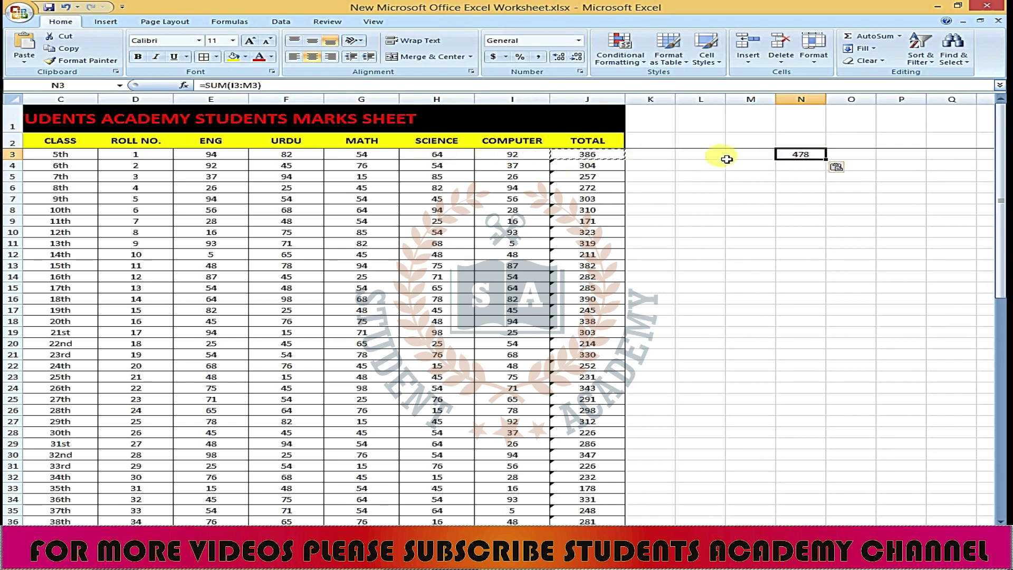
# Enter the mark 5 in M3, L3 and K3
pyautogui.click(755, 159)
pyautogui.write('5')
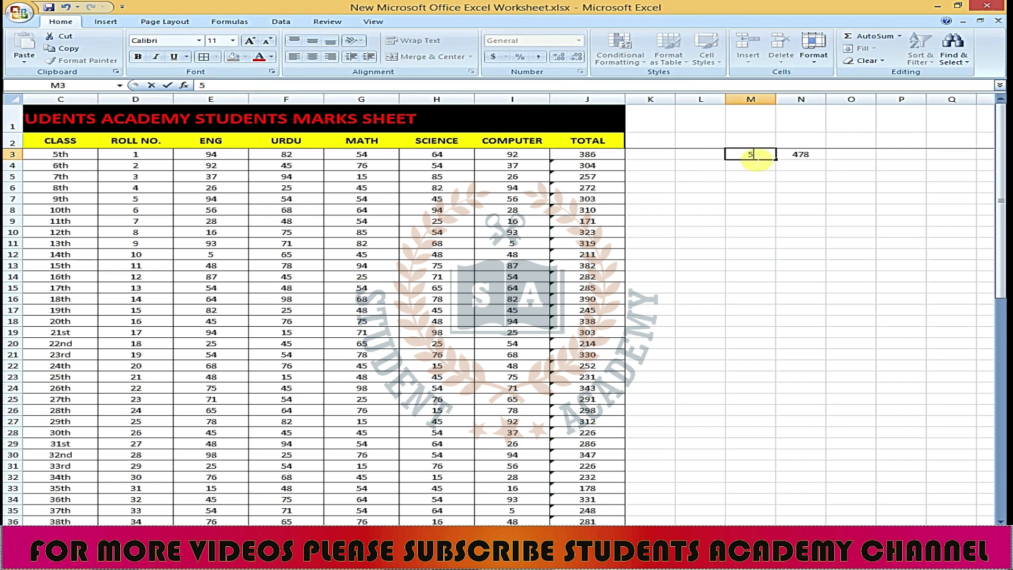
pyautogui.press('Left')
pyautogui.write('5')
pyautogui.press('Left')
pyautogui.write('5')
pyautogui.click(753, 178)
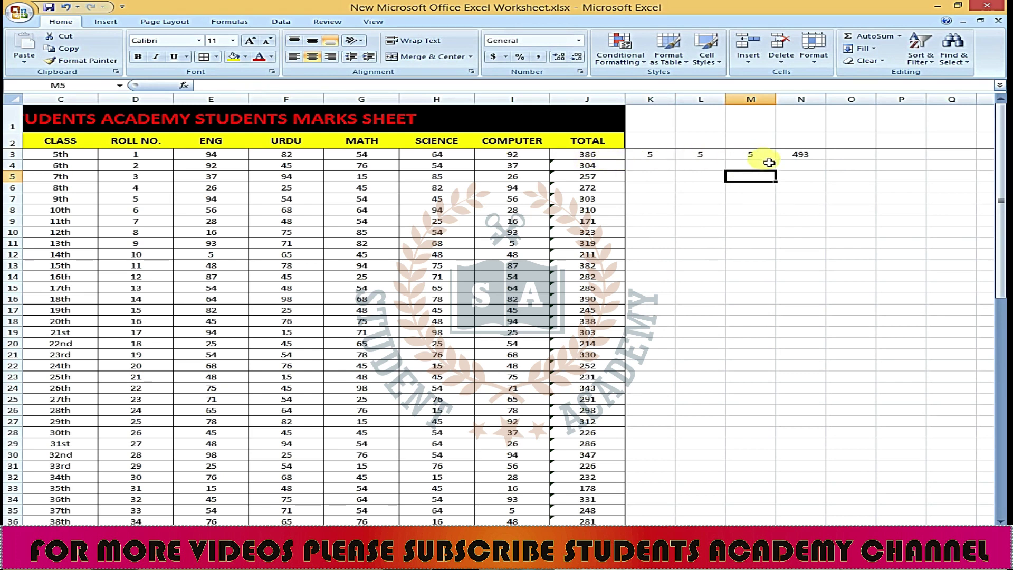
# Change N3's formula to =SUM(K3:M3) so it totals 15
pyautogui.click(805, 156)
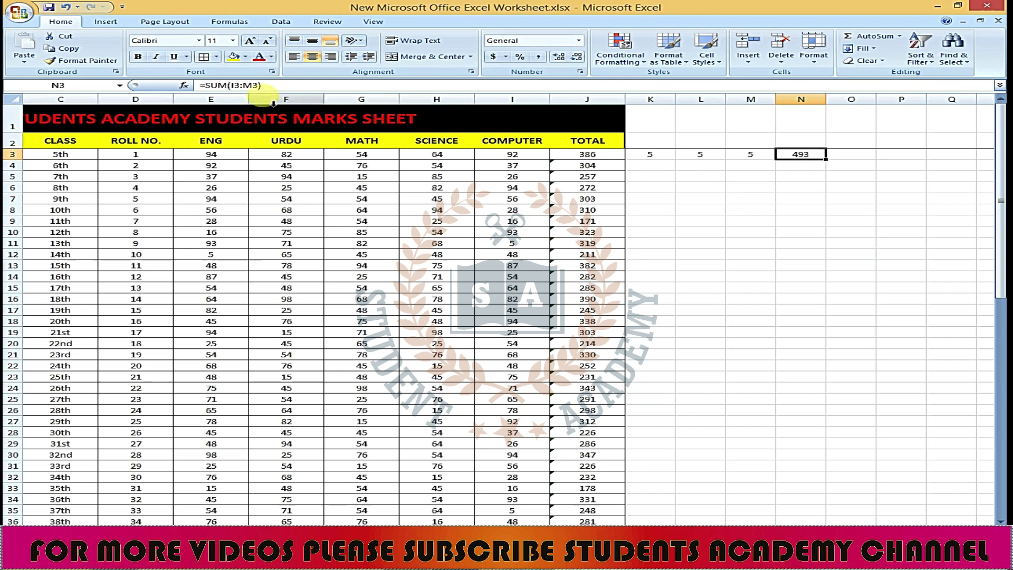
pyautogui.click(255, 86)
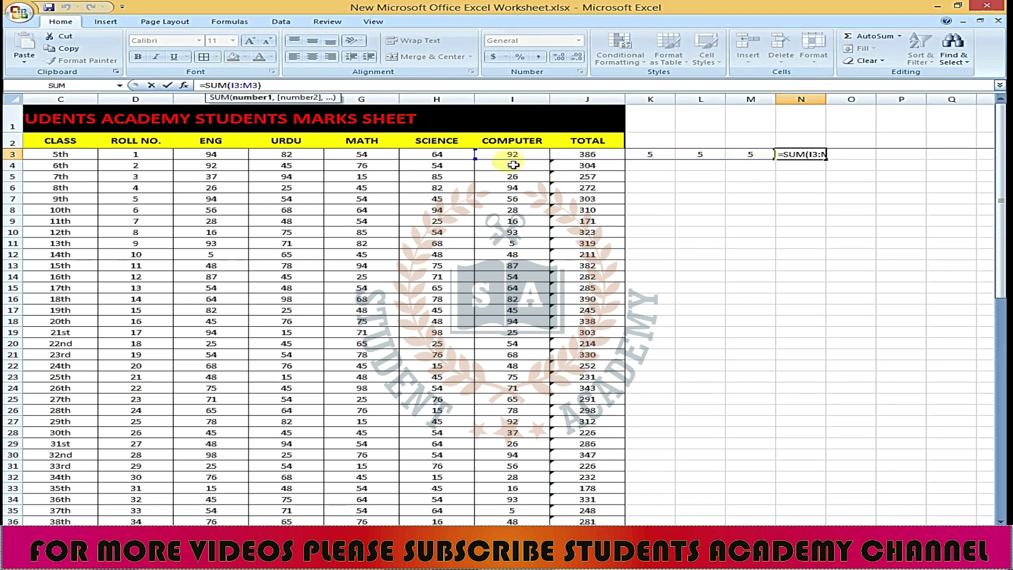
pyautogui.moveTo(489, 167); pyautogui.dragTo(628, 165)
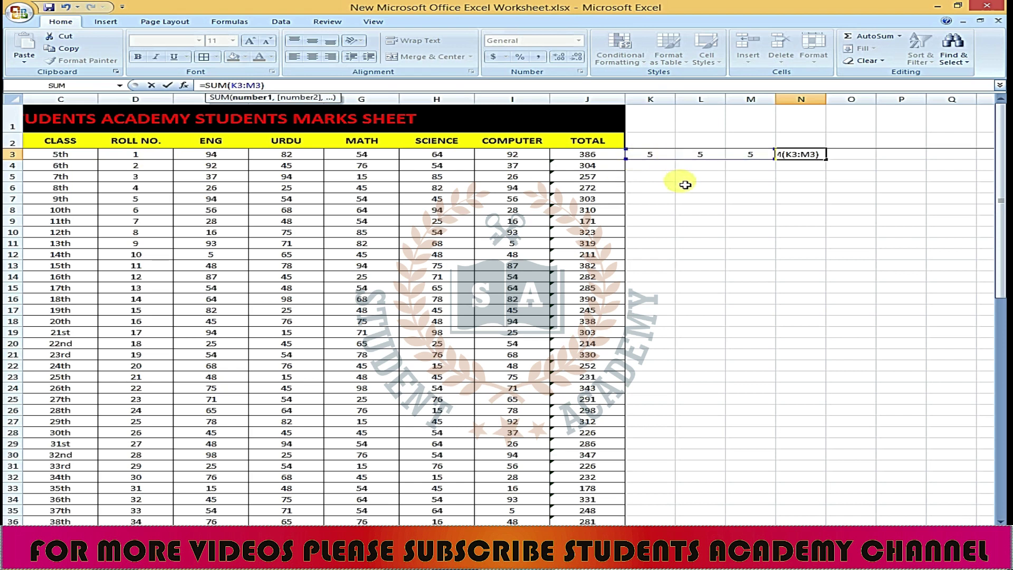
pyautogui.press('Return')
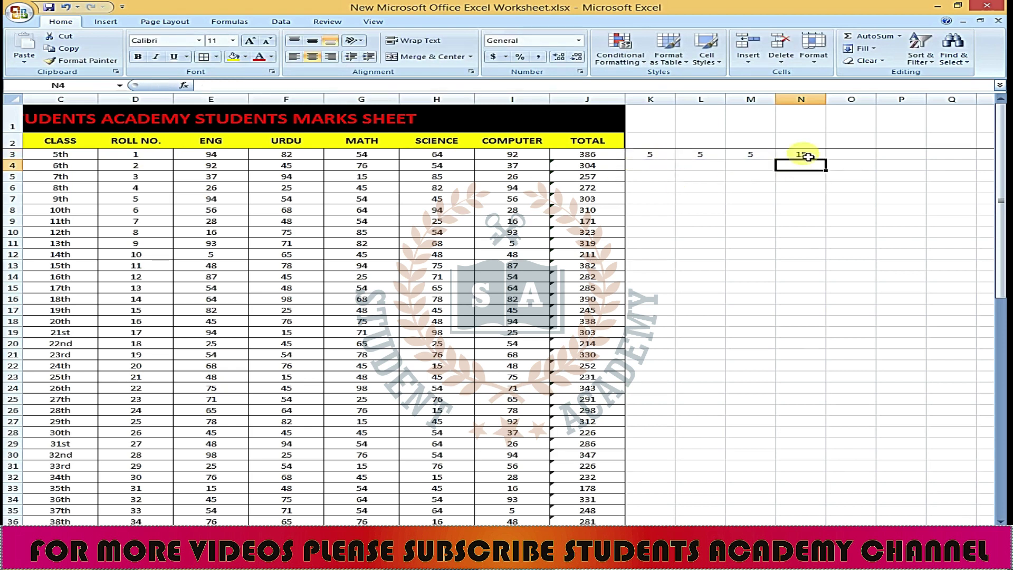
# Fill N3's SUM formula down column N to N27
pyautogui.click(801, 154)
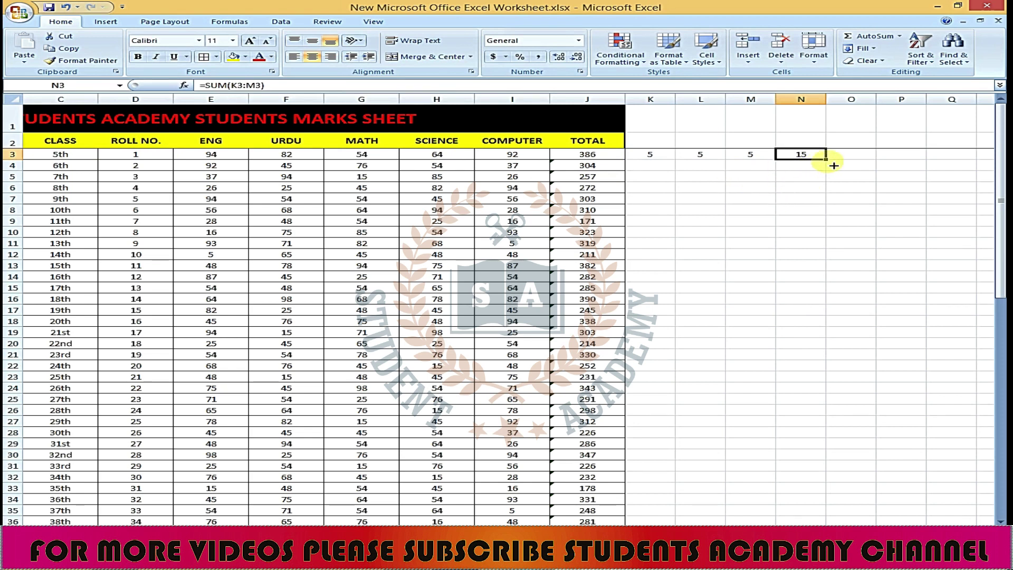
pyautogui.moveTo(825, 158); pyautogui.dragTo(844, 422)
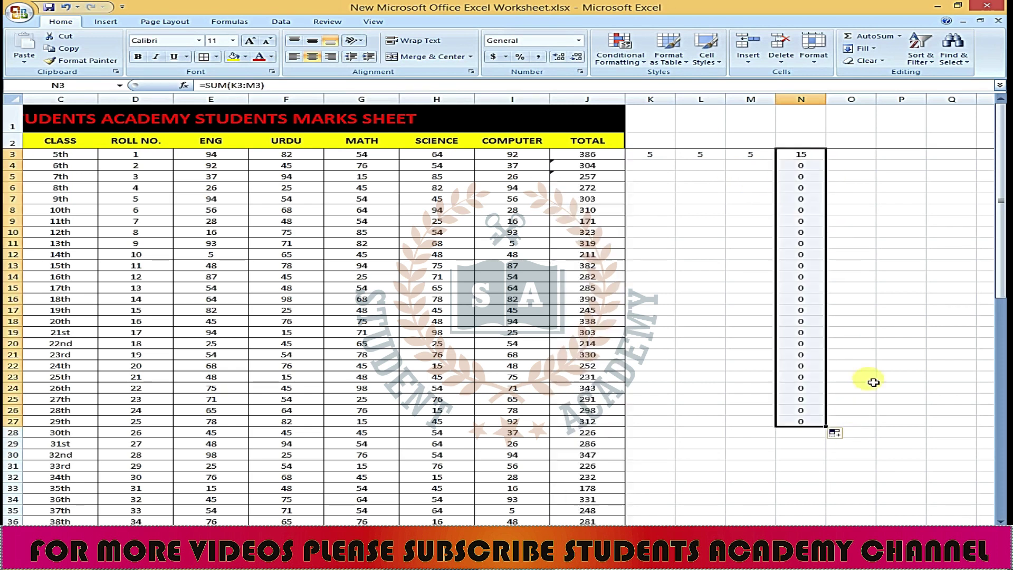
pyautogui.click(899, 244)
# Enter marks 5, 5, 2 in M4, L4, K4 and 9, 8 in K5, L5
pyautogui.click(755, 167)
pyautogui.write('5')
pyautogui.press('Left')
pyautogui.write('5')
pyautogui.press('Left')
pyautogui.write('2')
pyautogui.press('Return')
pyautogui.write('9')
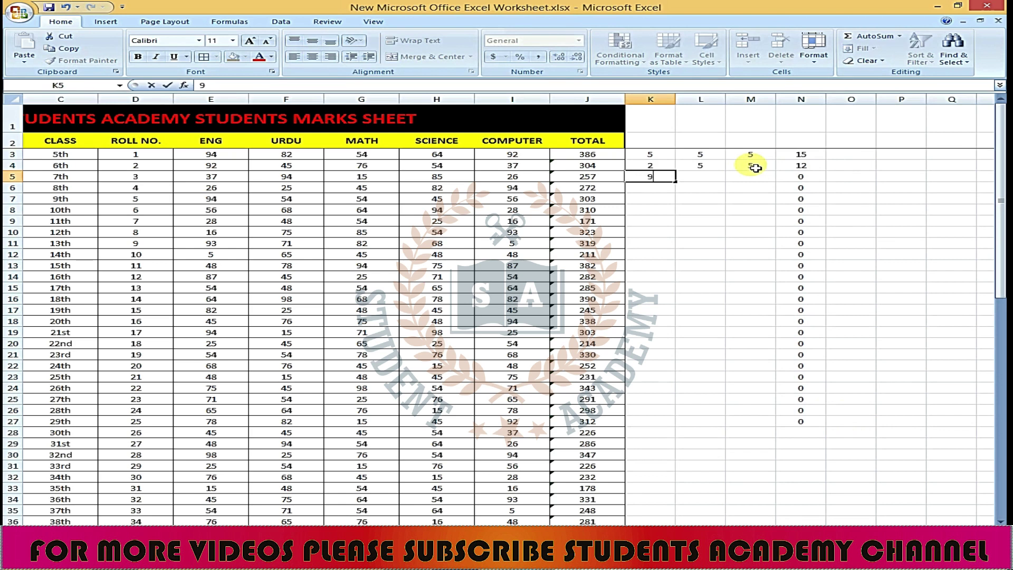
pyautogui.press('Right')
pyautogui.write('8')
pyautogui.press('Right')
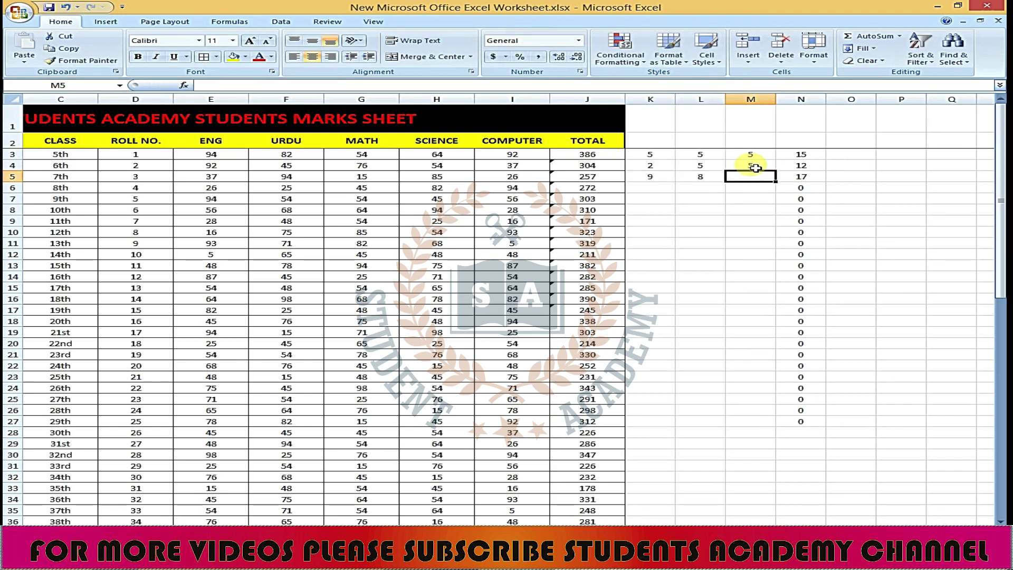
pyautogui.click(751, 201)
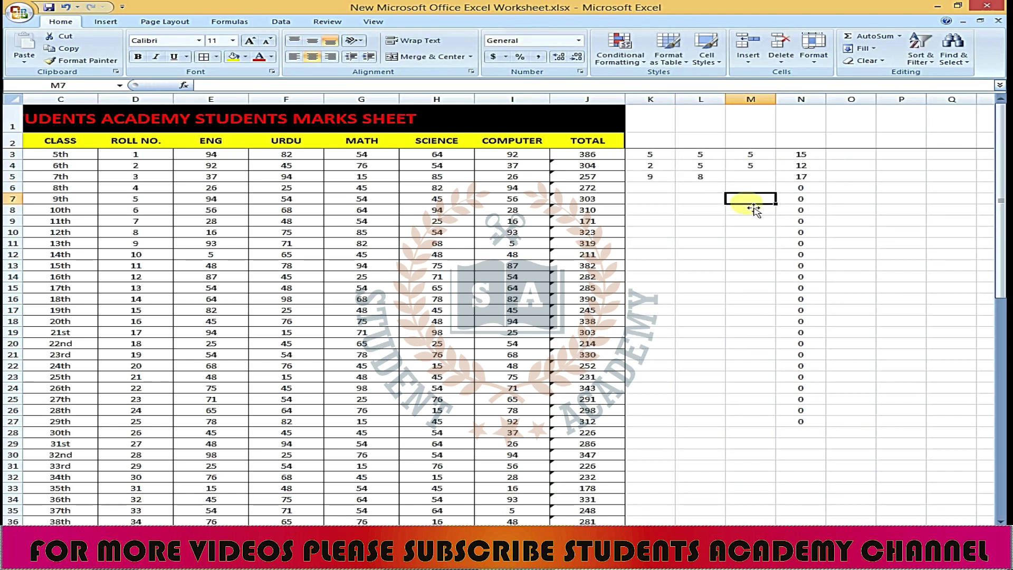